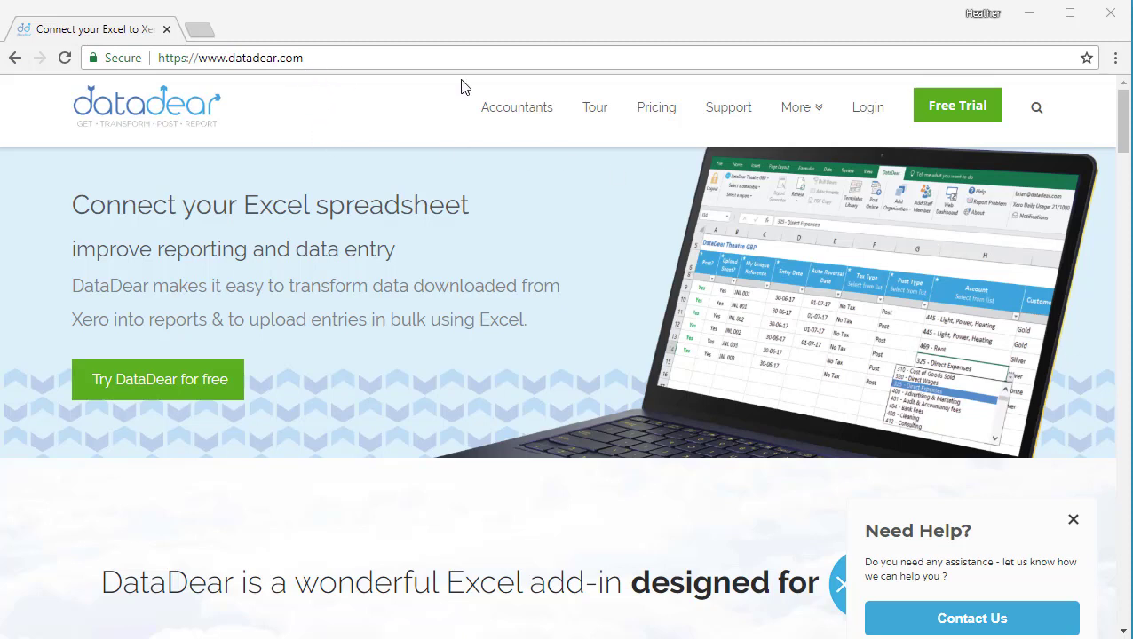
Sign up for the DataDear free trial with the saved contact details, Australia, an Accounting / Bookkeeping firm and 1-10 employees, accepting the terms
left_click(956, 108)
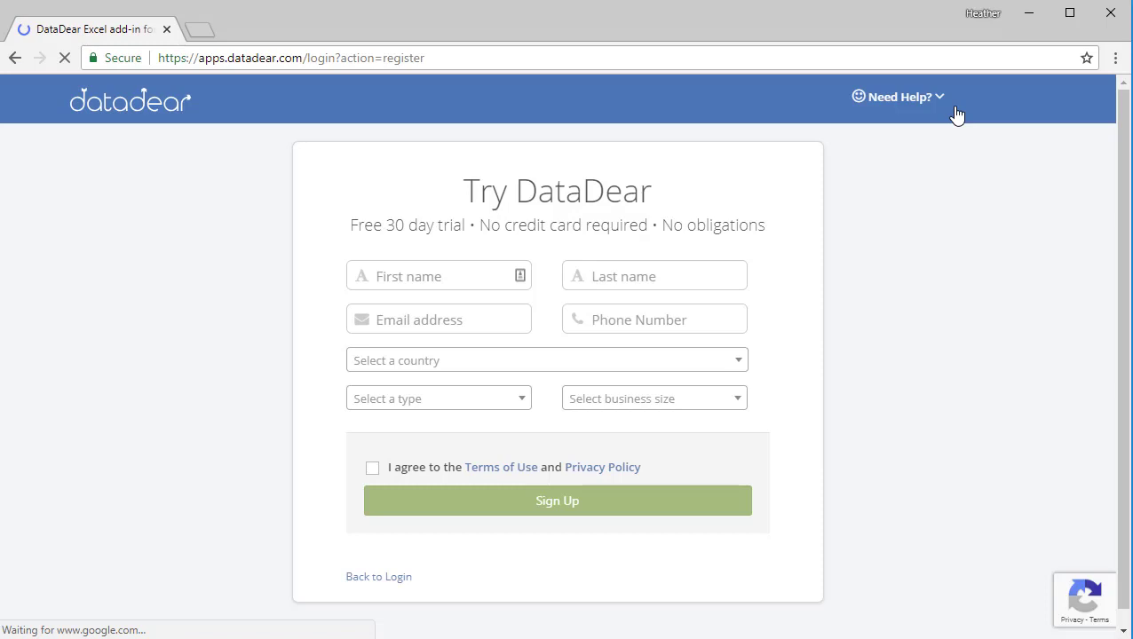
left_click(435, 276)
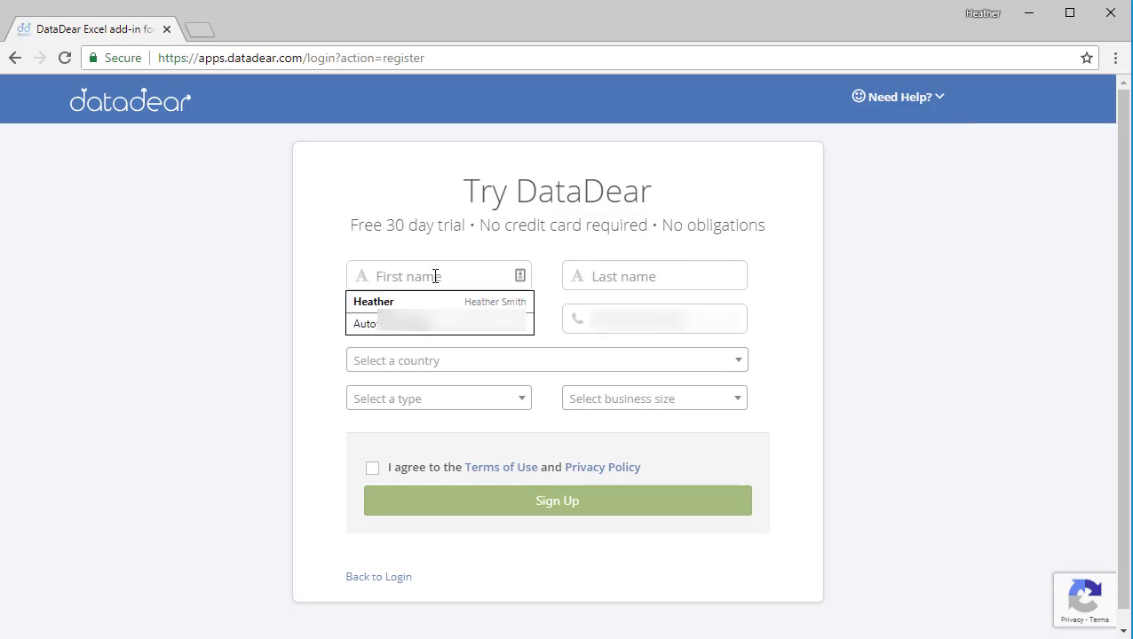
left_click(430, 307)
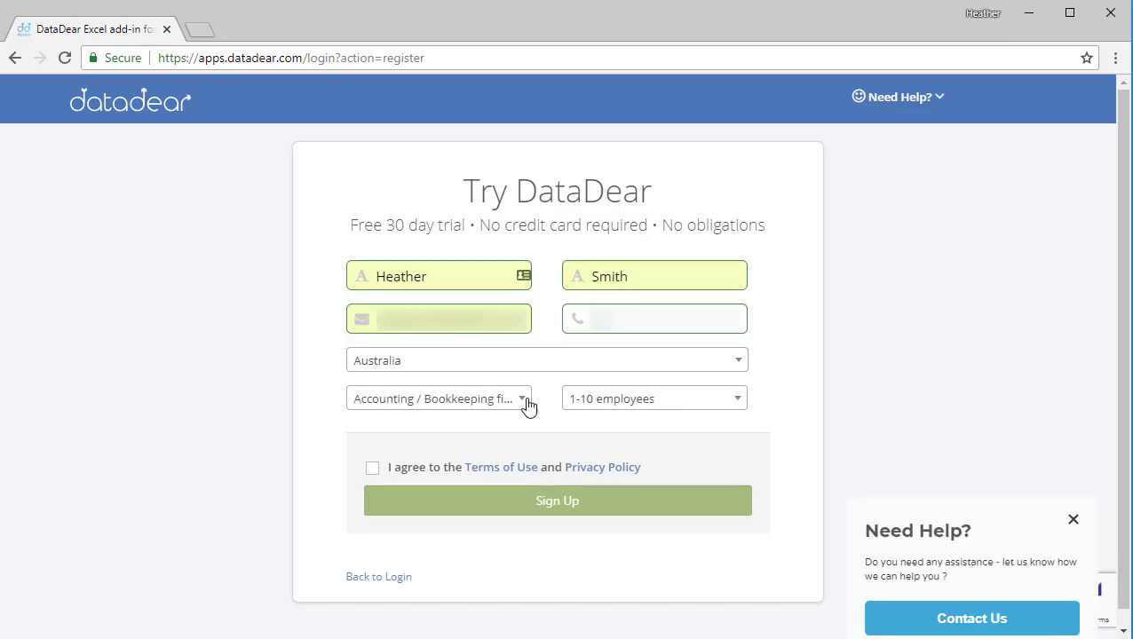
left_click(526, 404)
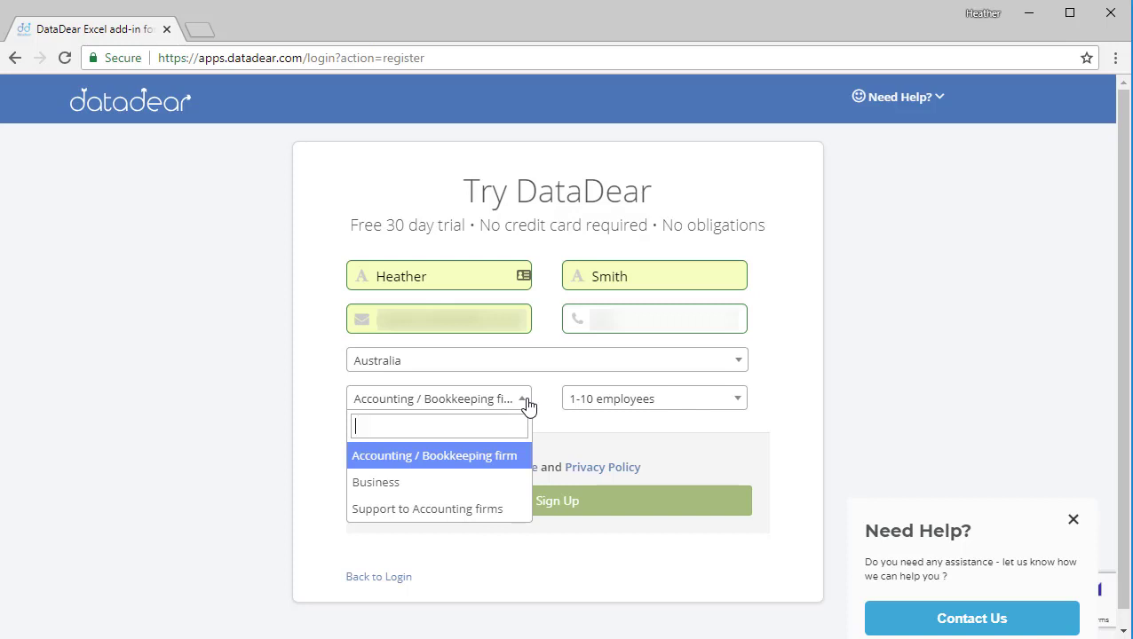
left_click(528, 406)
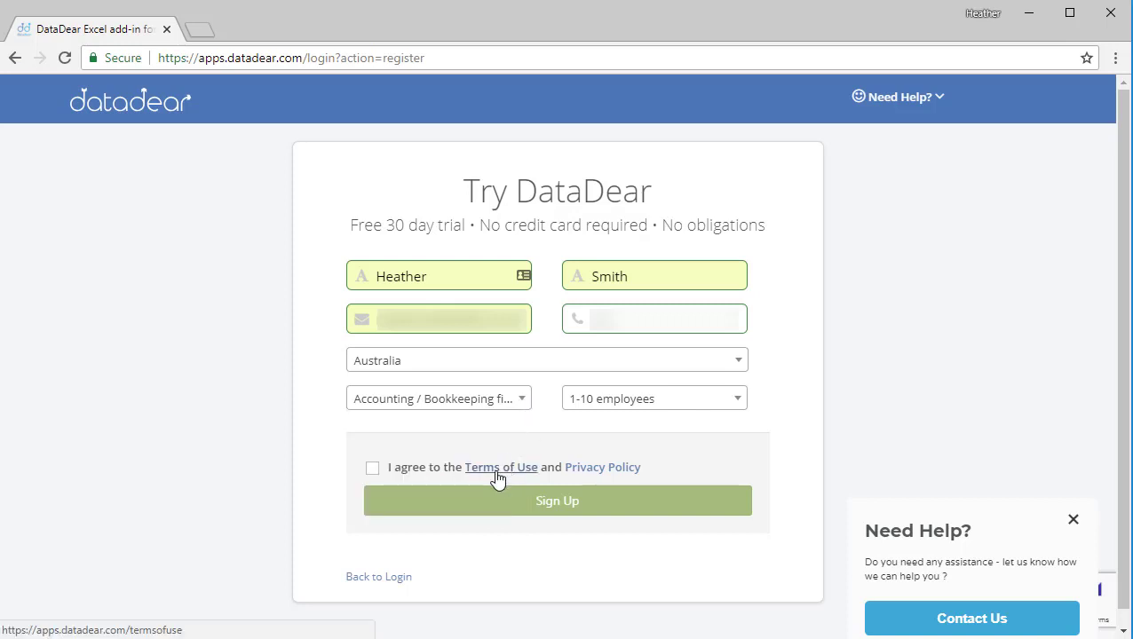
left_click(373, 468)
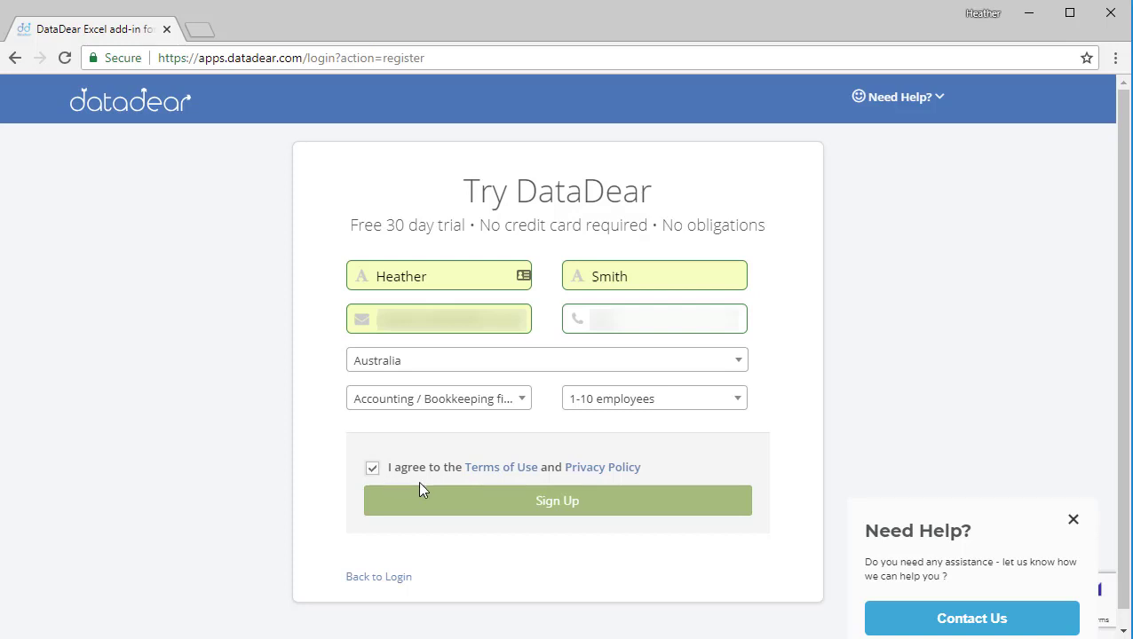
left_click(564, 502)
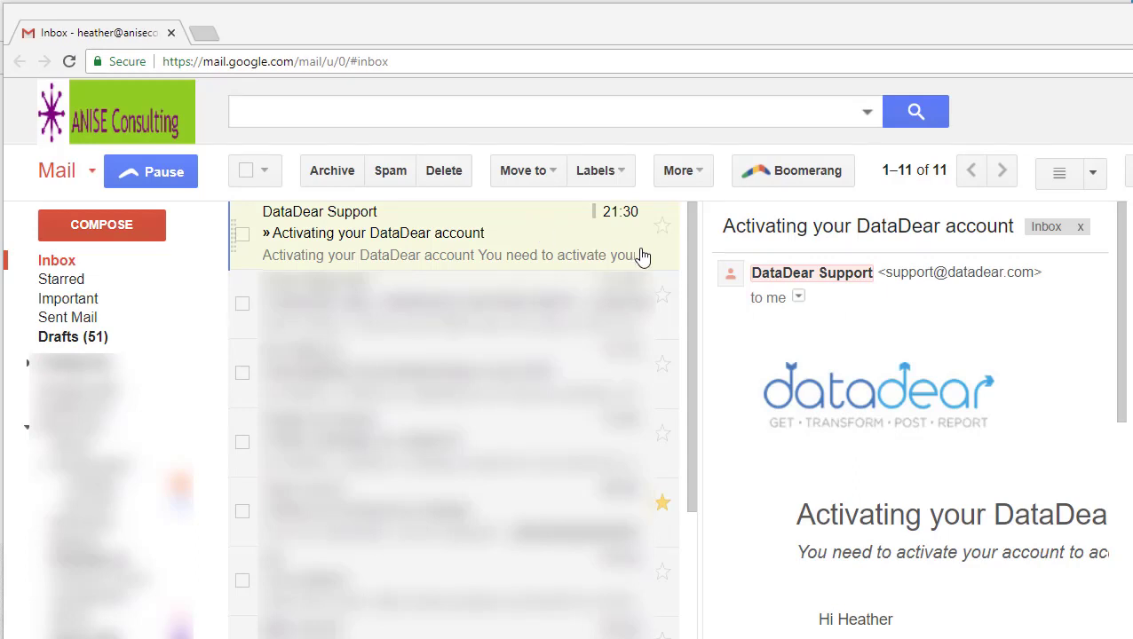
Read through the activation email from DataDear Support and activate the account with an account password
left_click_drag(698, 262, 316, 261)
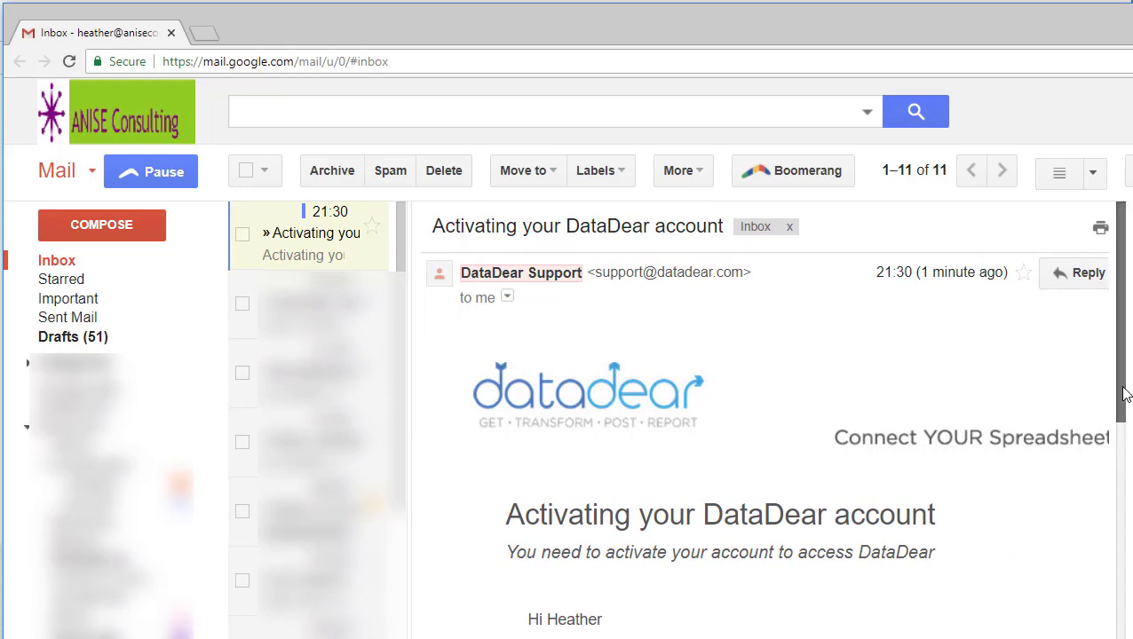
left_click_drag(1125, 390, 1125, 485)
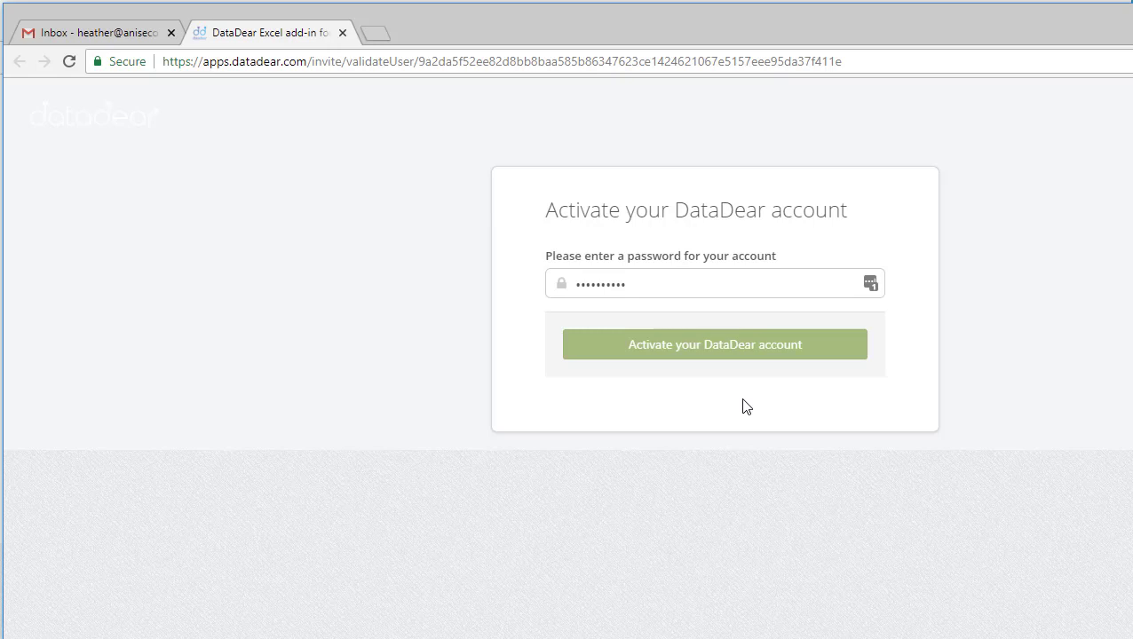
left_click(724, 345)
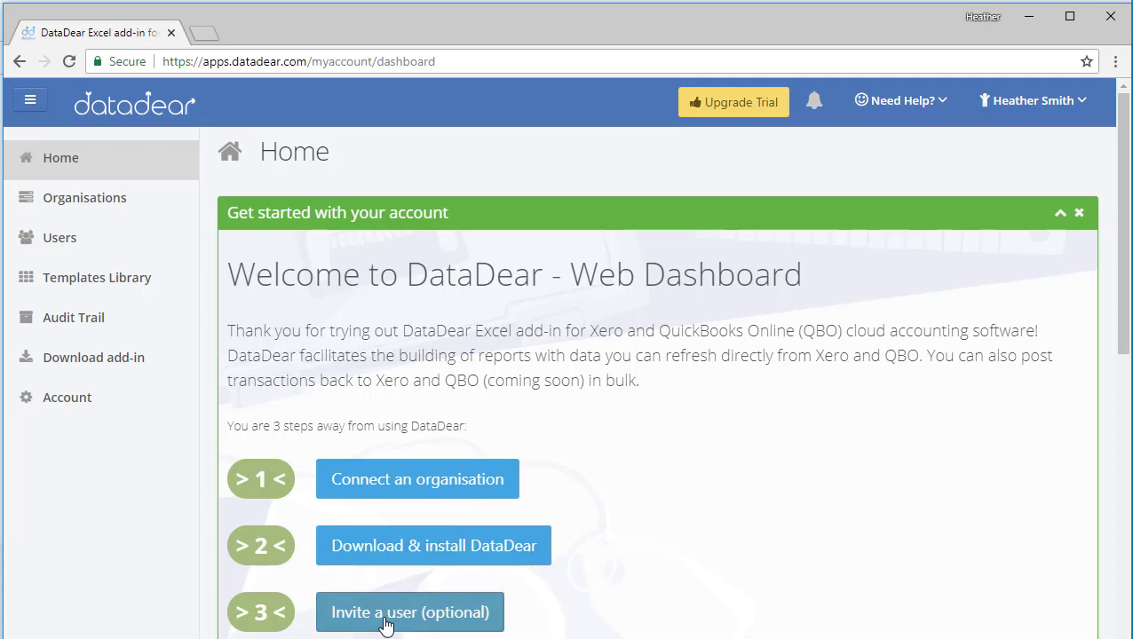
Connect the Xero organisation Demo Company (AU) to DataDear, logging in with the Xero email and password and allowing access
left_click(415, 491)
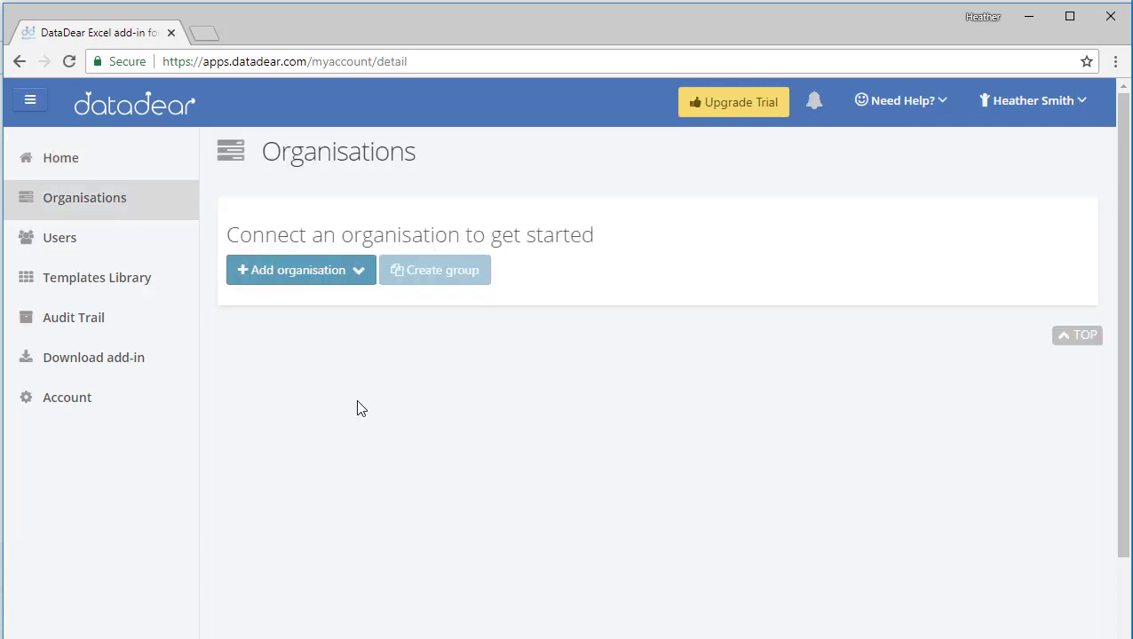
left_click(360, 272)
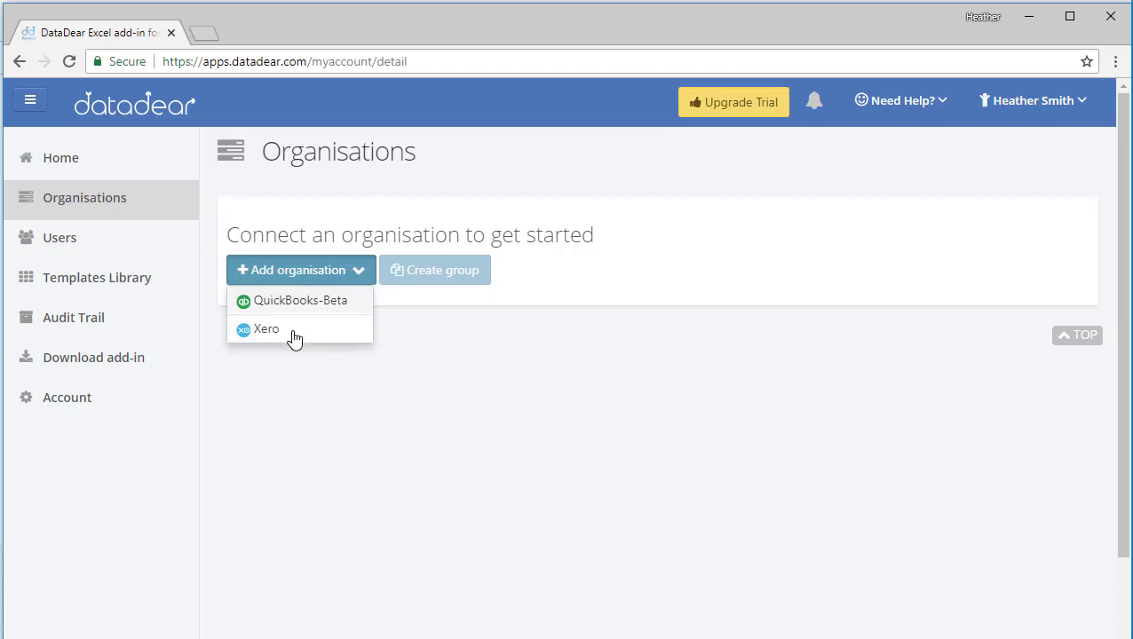
left_click(266, 329)
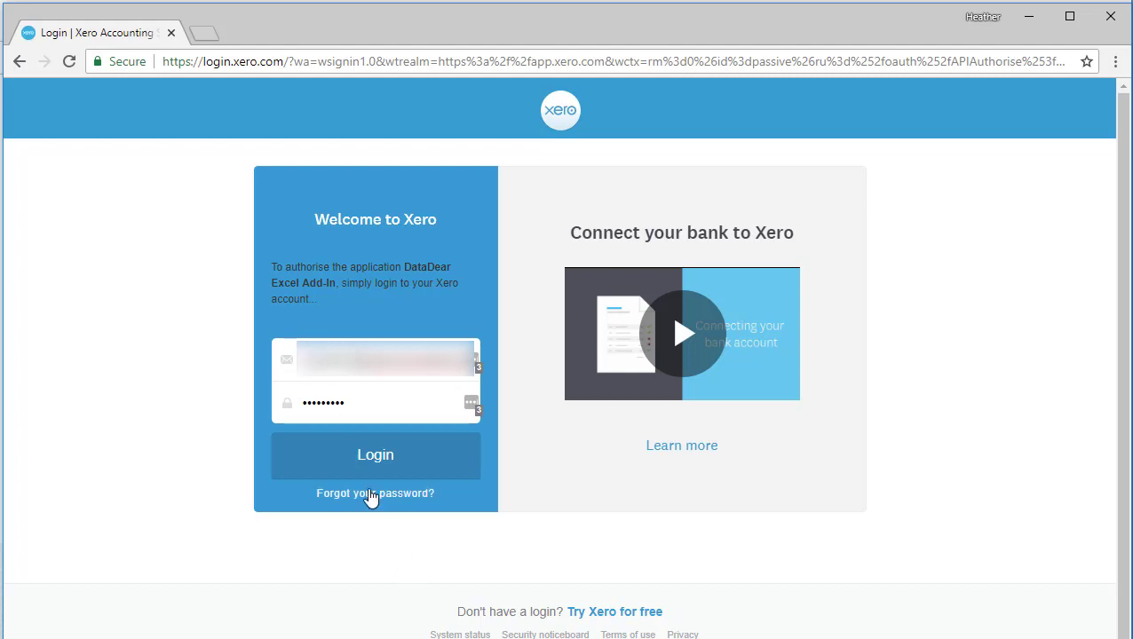
left_click(378, 458)
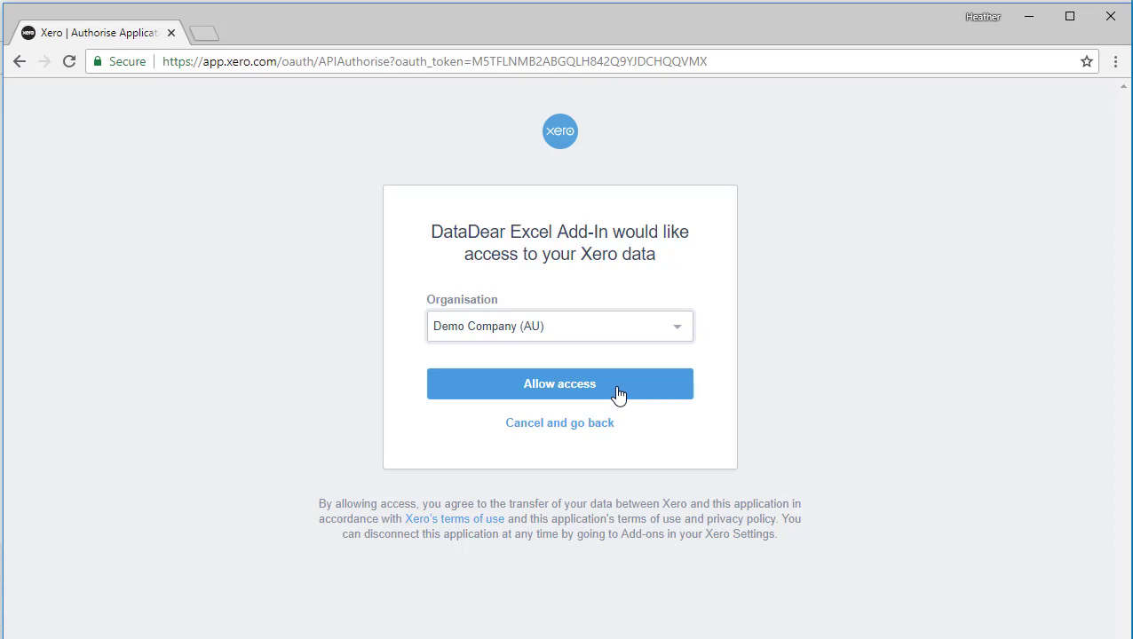
left_click(619, 394)
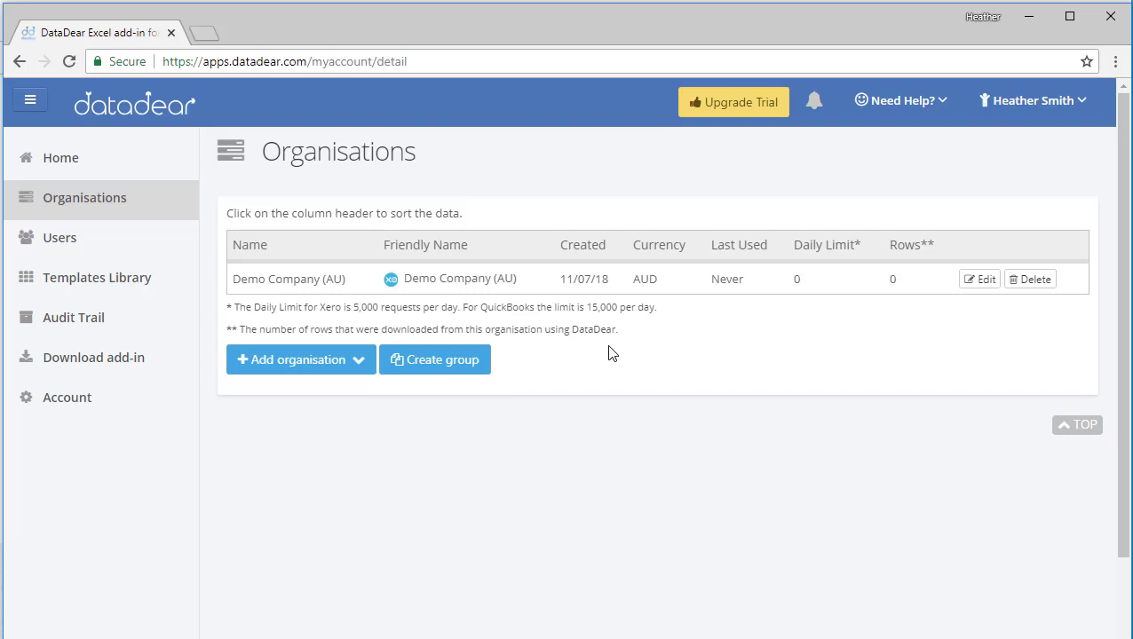
Return to the dashboard home and download the DataDear Excel add-in for PC
left_click(86, 171)
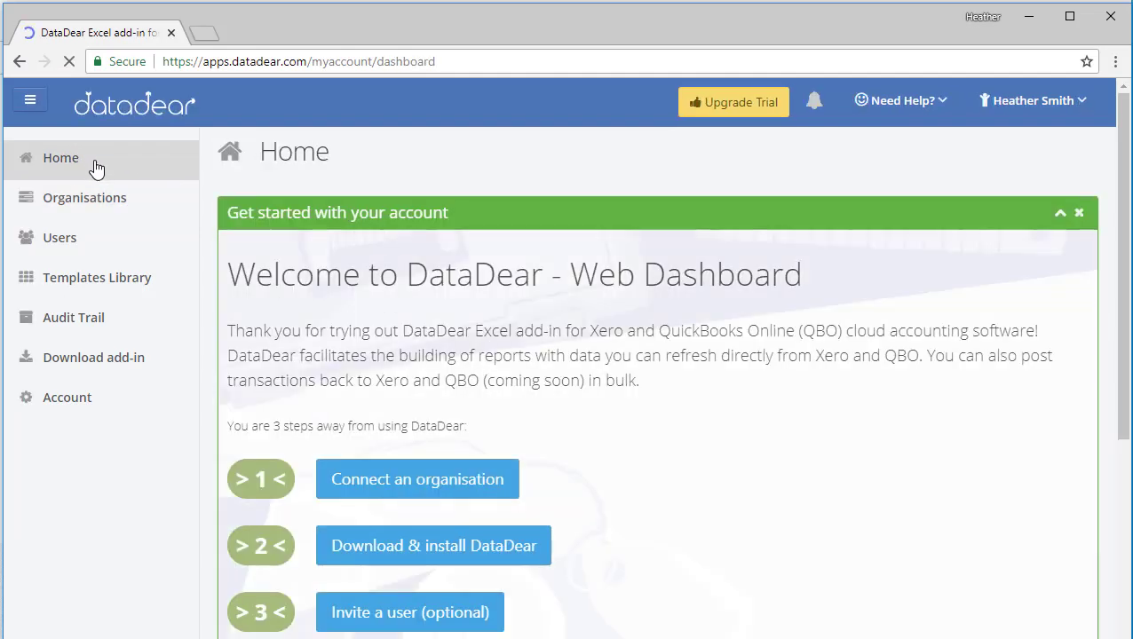
left_click(534, 551)
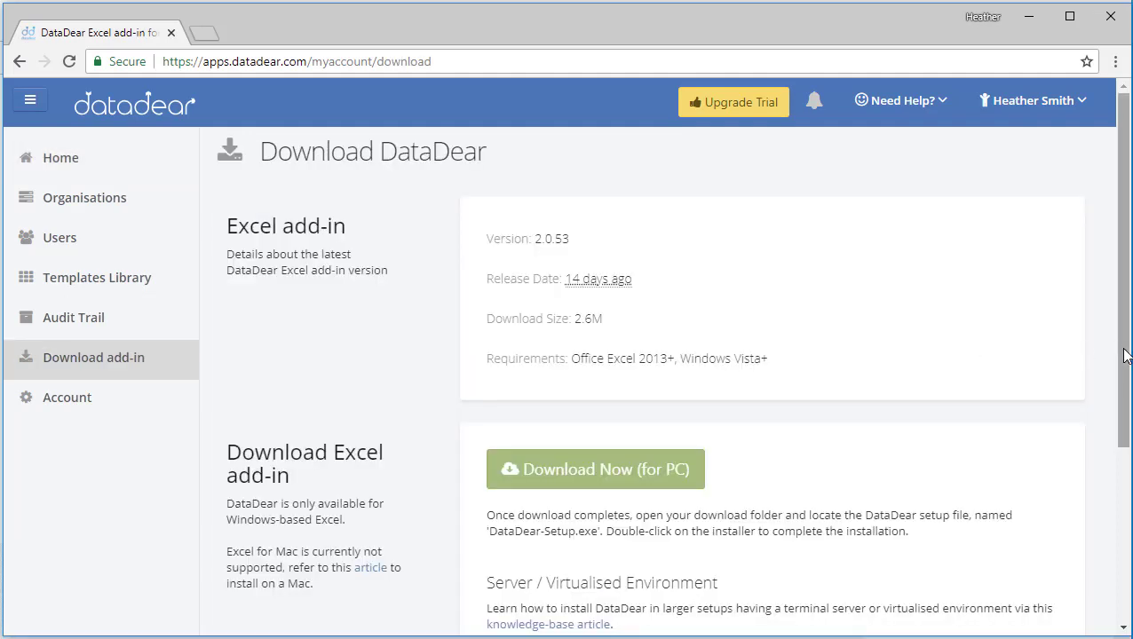
scroll(1119, 396, "down", 2)
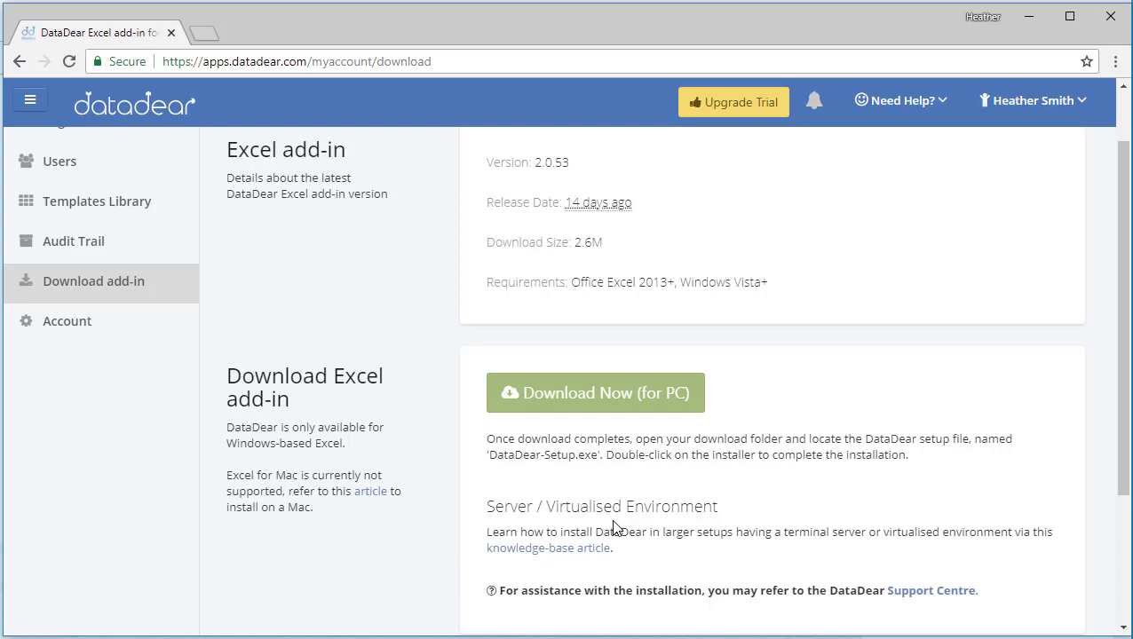
left_click(571, 403)
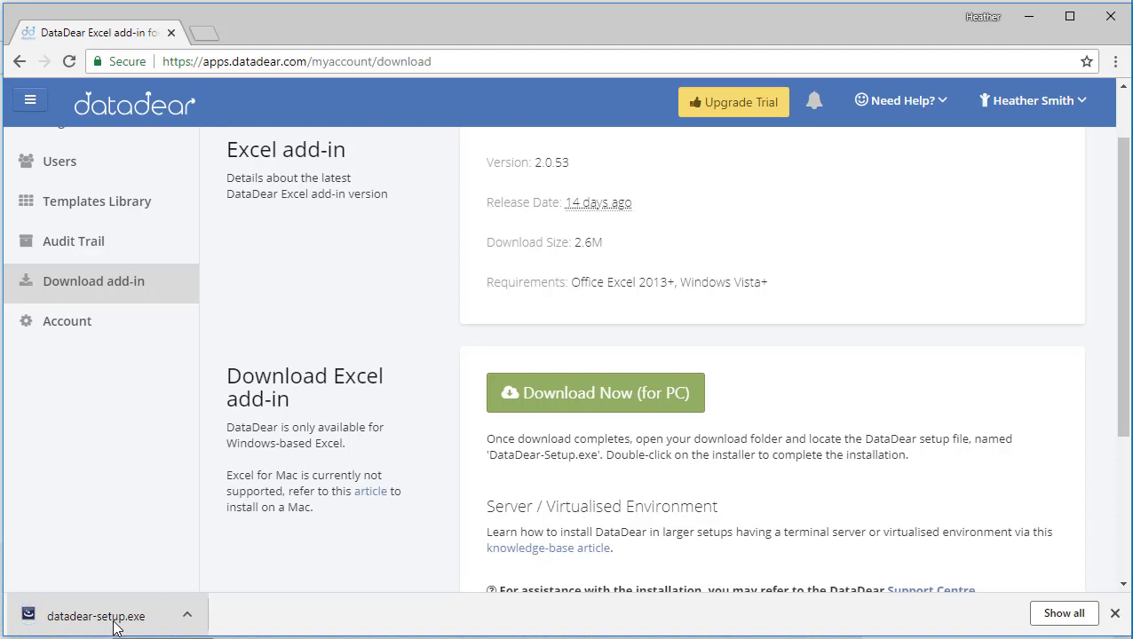
Run datadear-setup.exe, accept the license agreement and install the DataDear Excel add-in
left_click(96, 617)
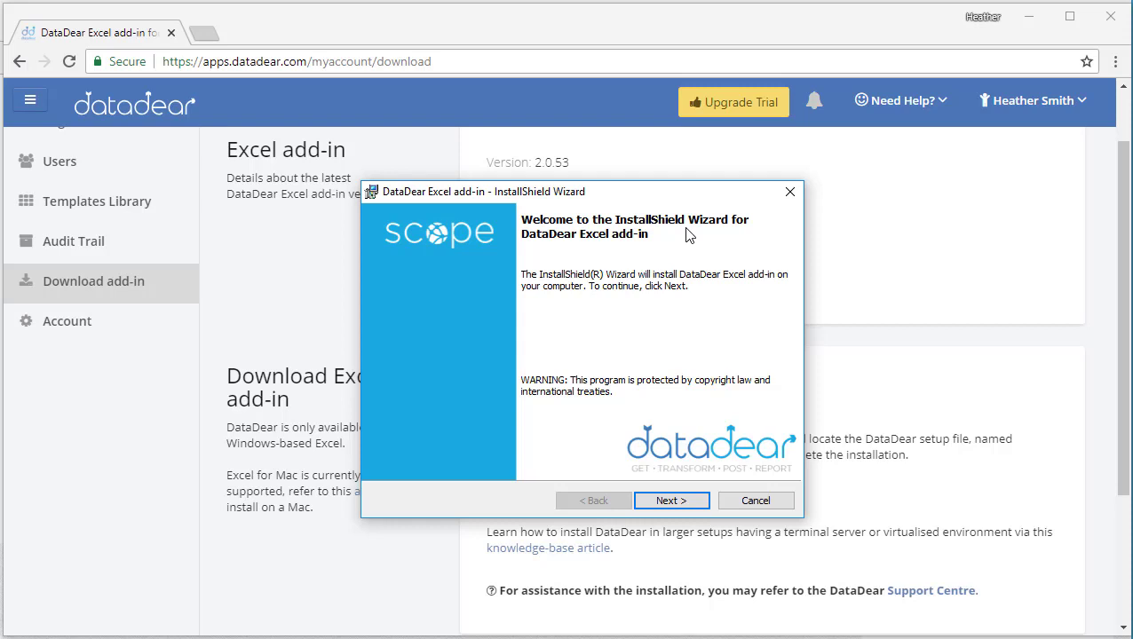
left_click(680, 503)
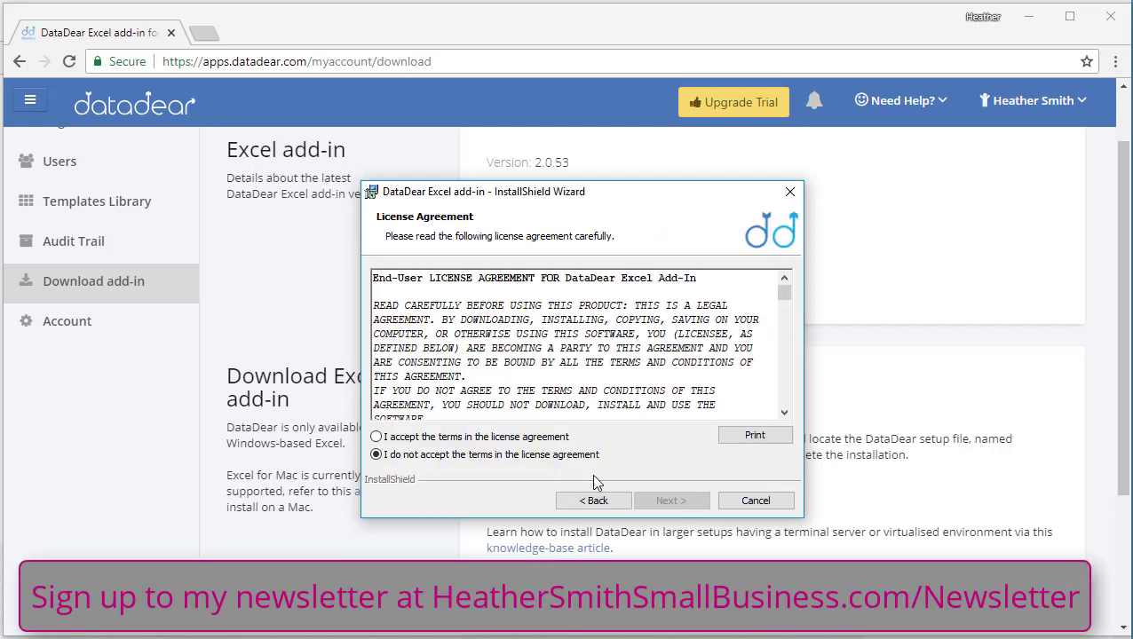
left_click(551, 437)
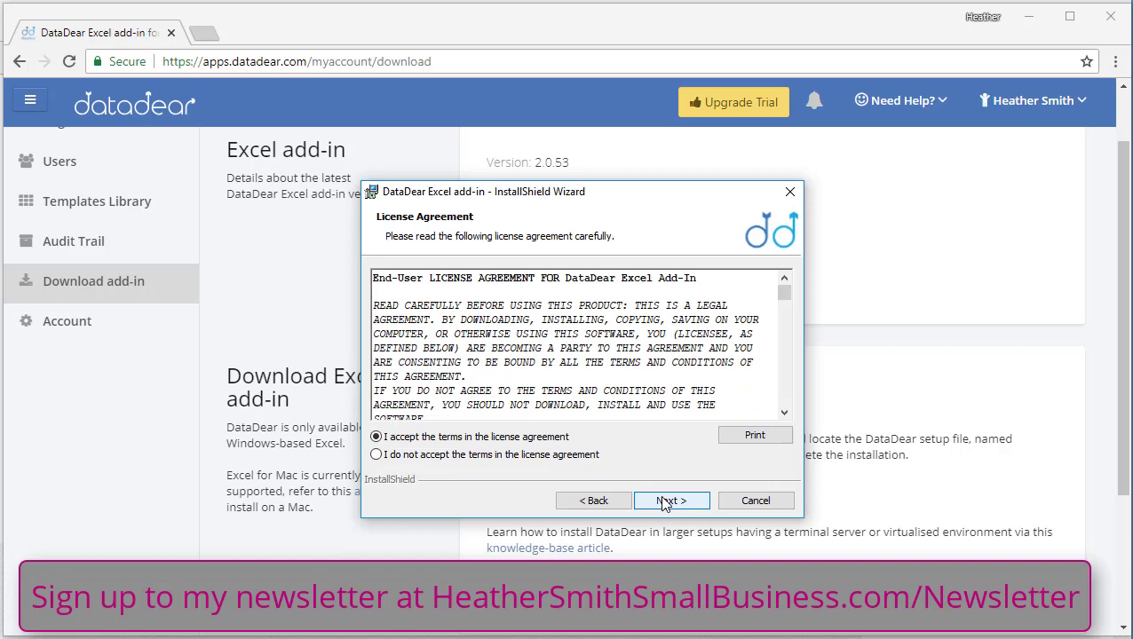
left_click(664, 503)
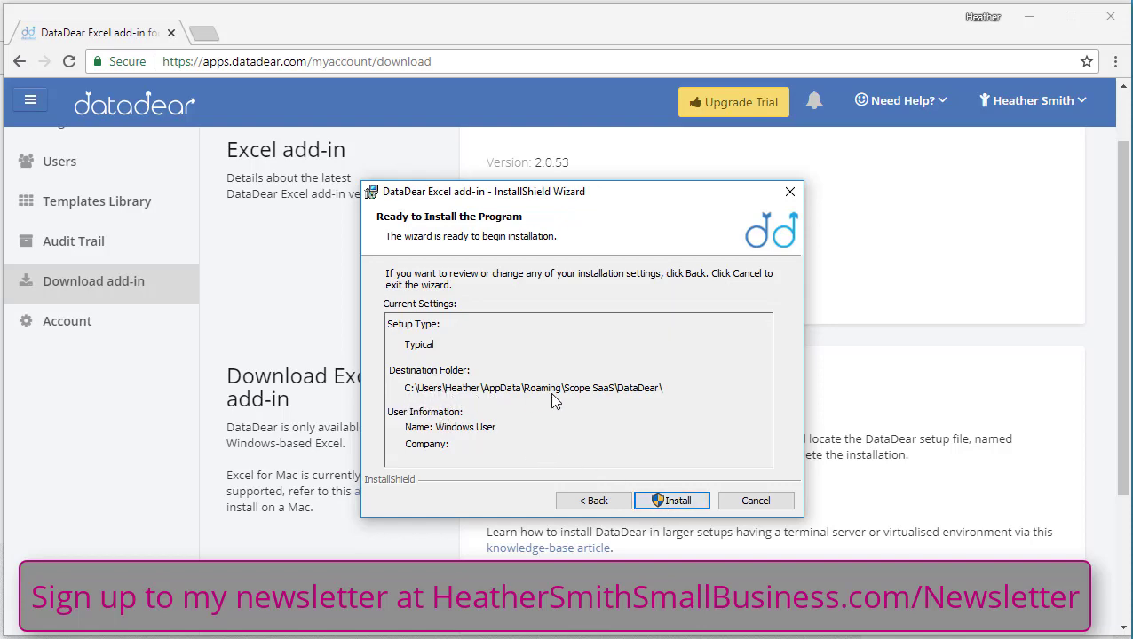
left_click(671, 502)
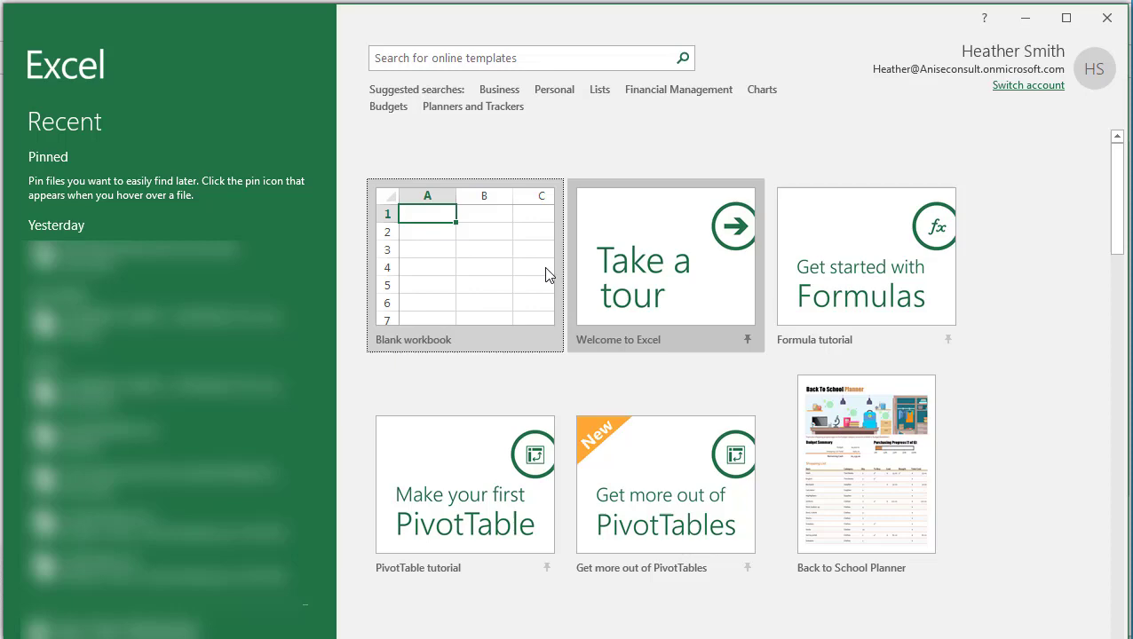
Create a blank workbook in Excel and log in to the DataDear add-in with the account email and password
left_click(474, 281)
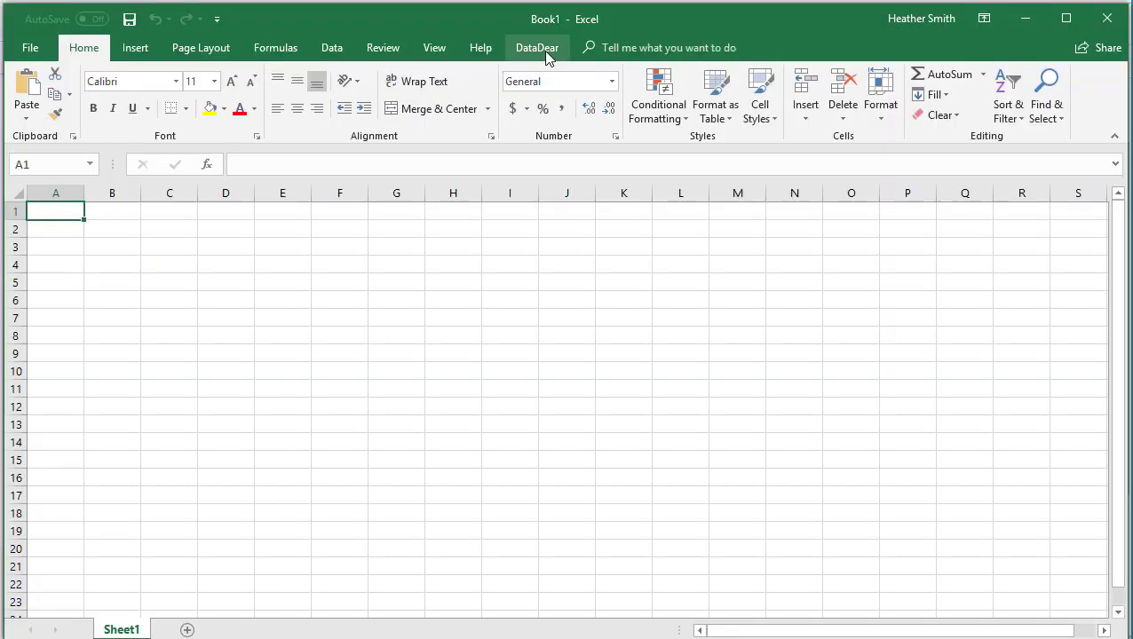
left_click(544, 50)
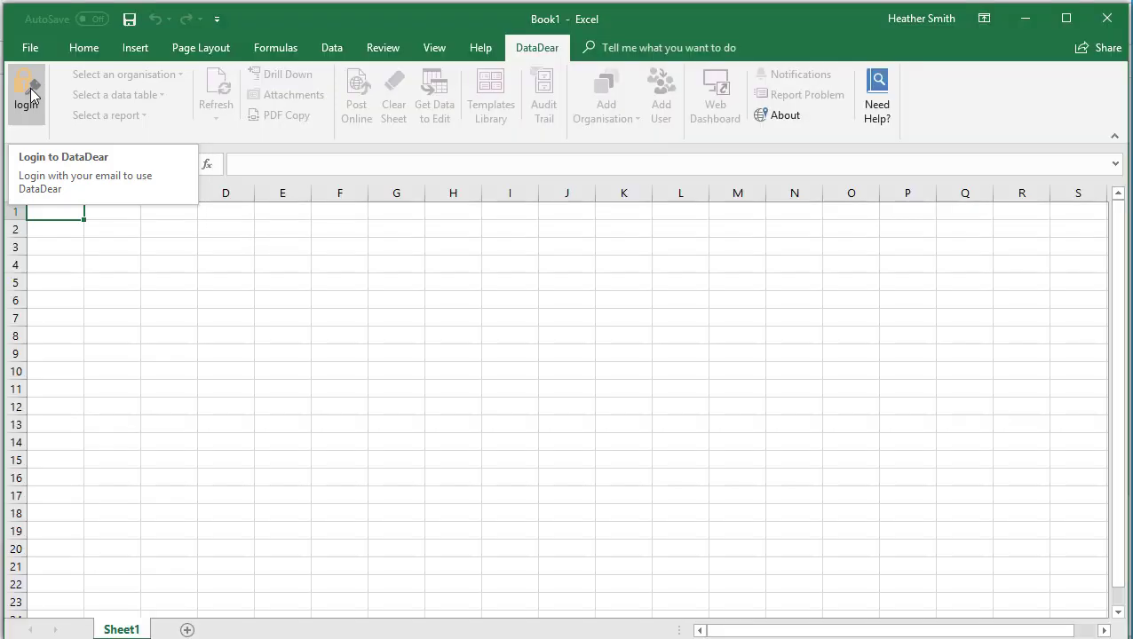
left_click(30, 88)
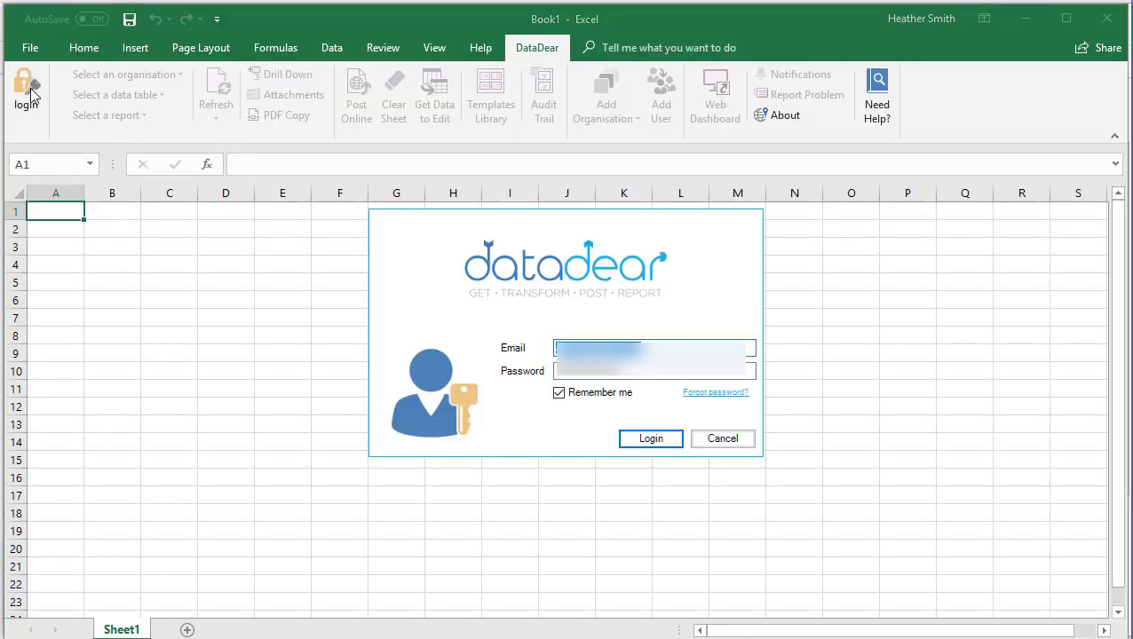
left_click(661, 342)
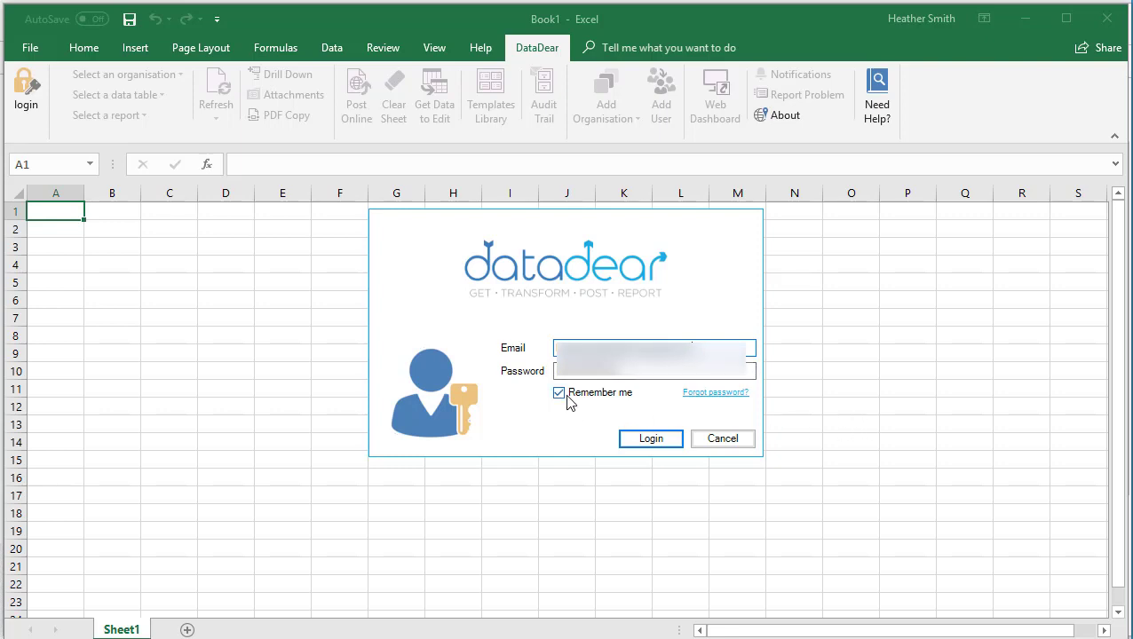
left_click(651, 439)
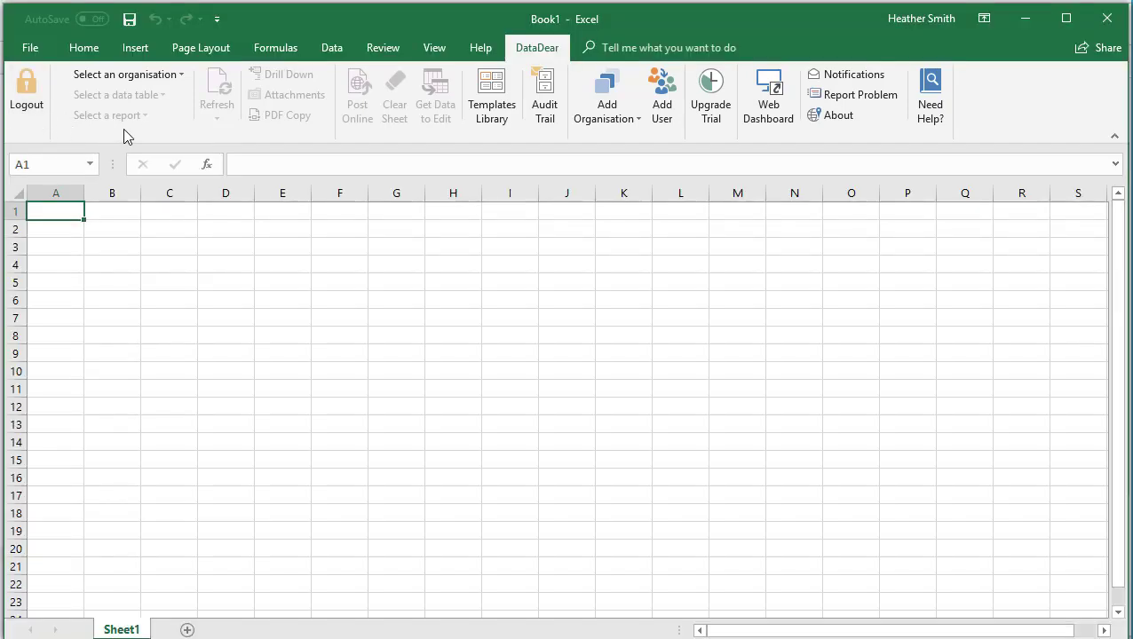
left_click(182, 75)
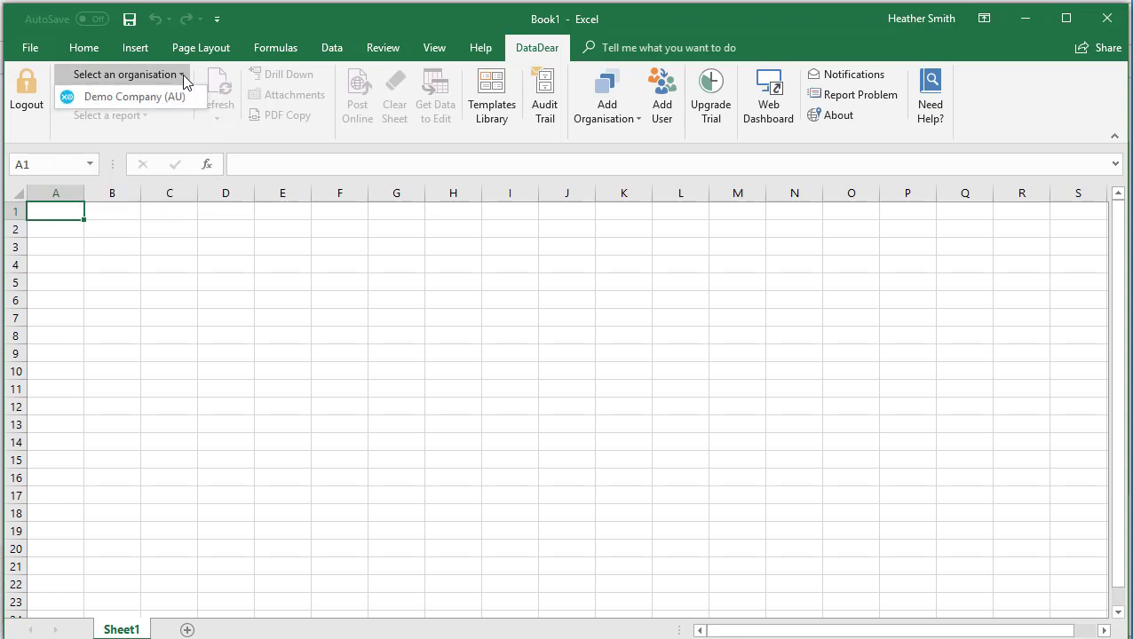
left_click(182, 75)
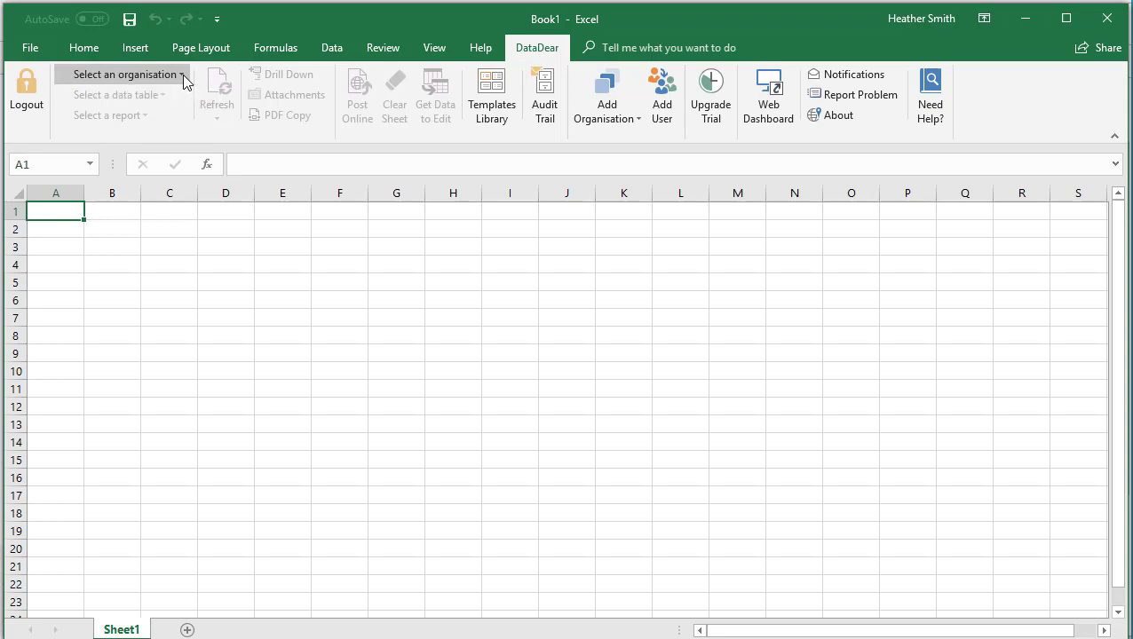
Open DataDear's Templates Library in Chrome from the Excel add-in, reduce the page zoom and browse the available templates
left_click(475, 125)
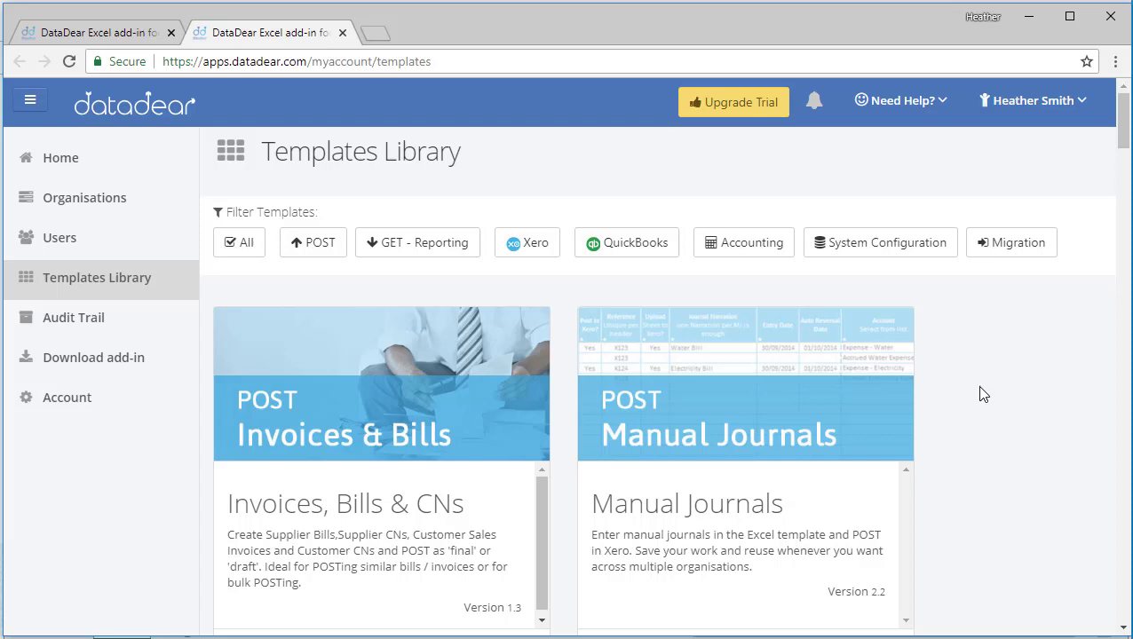
left_click(1116, 62)
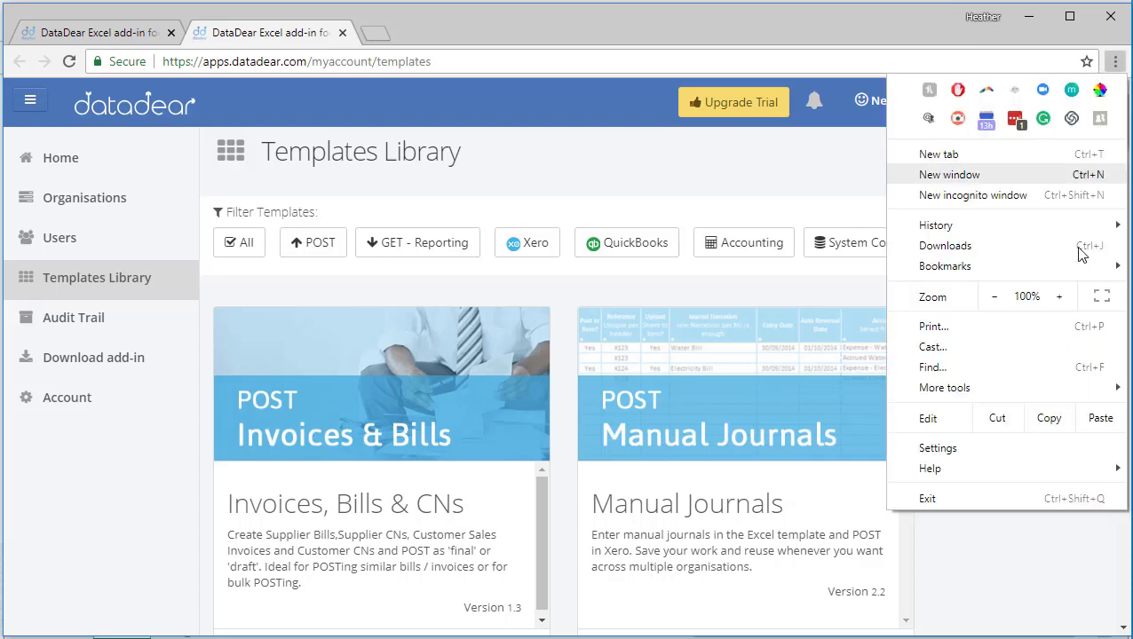
left_click(995, 297)
left_click(995, 297)
left_click(994, 296)
left_click(1037, 558)
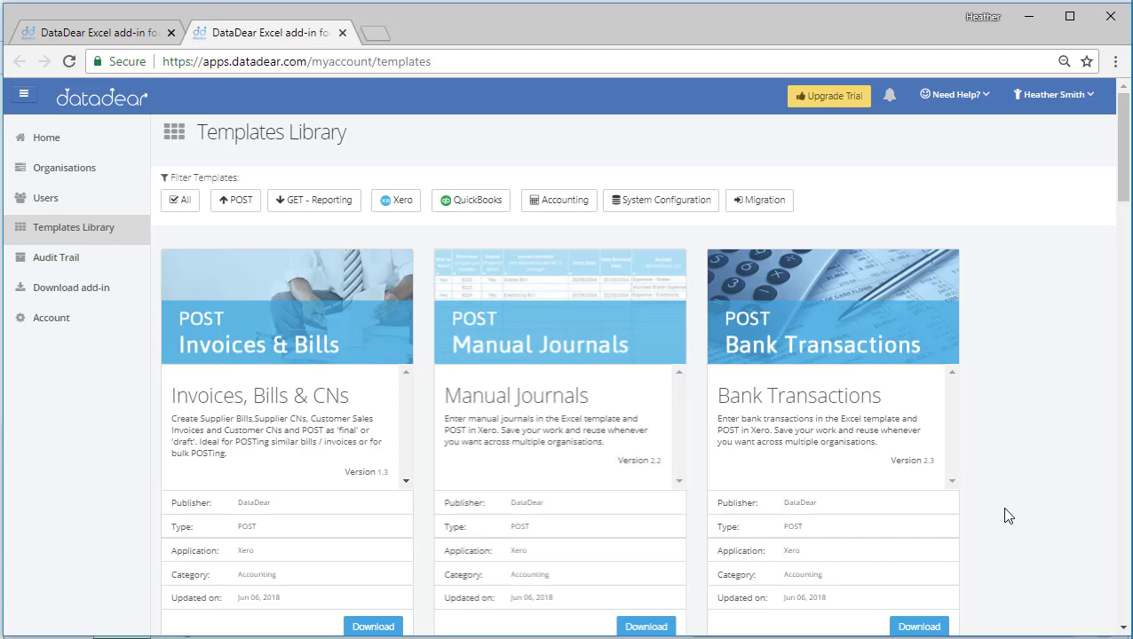
left_click_drag(1124, 182, 1127, 318)
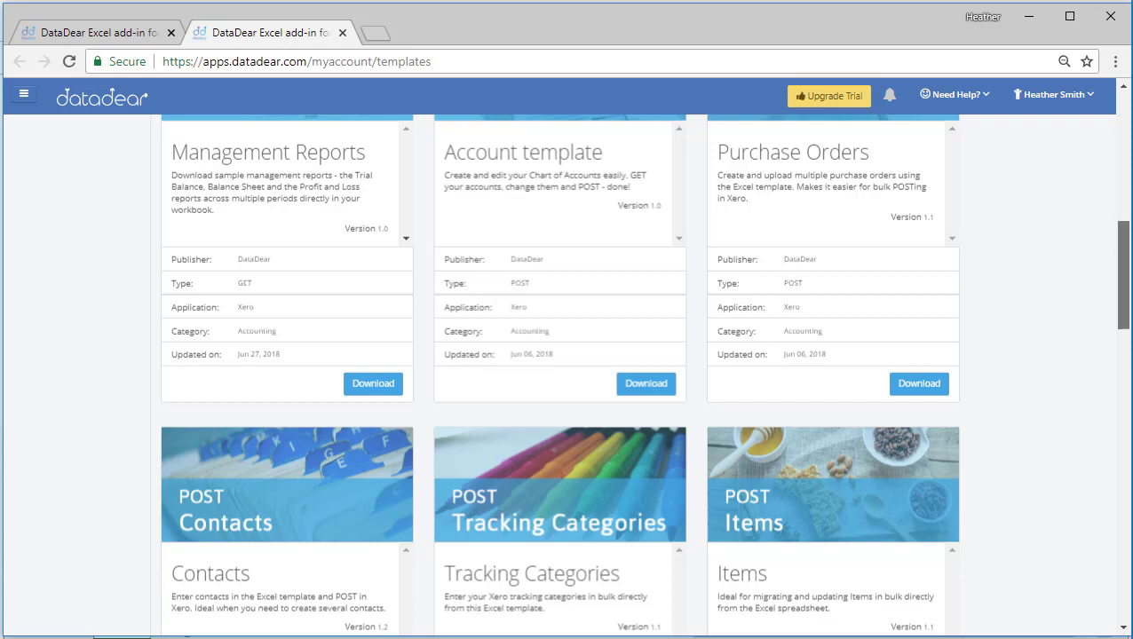
Return to the start of the Templates Library and view the POST, All and GET - Reporting template filters in turn
left_click_drag(1128, 318, 1120, 192)
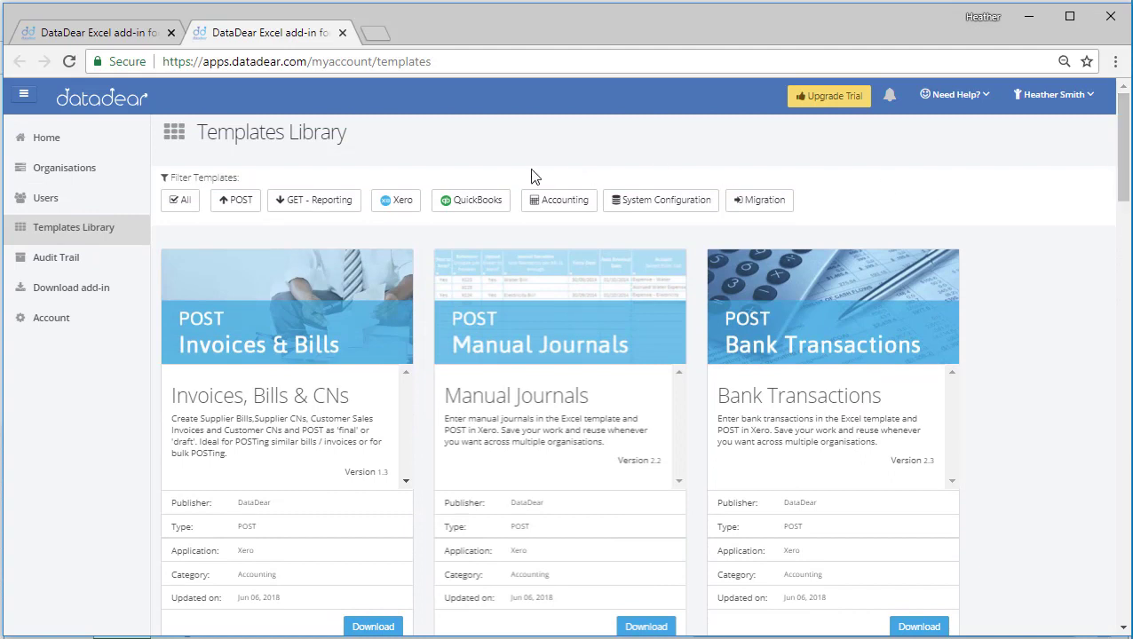
left_click(248, 203)
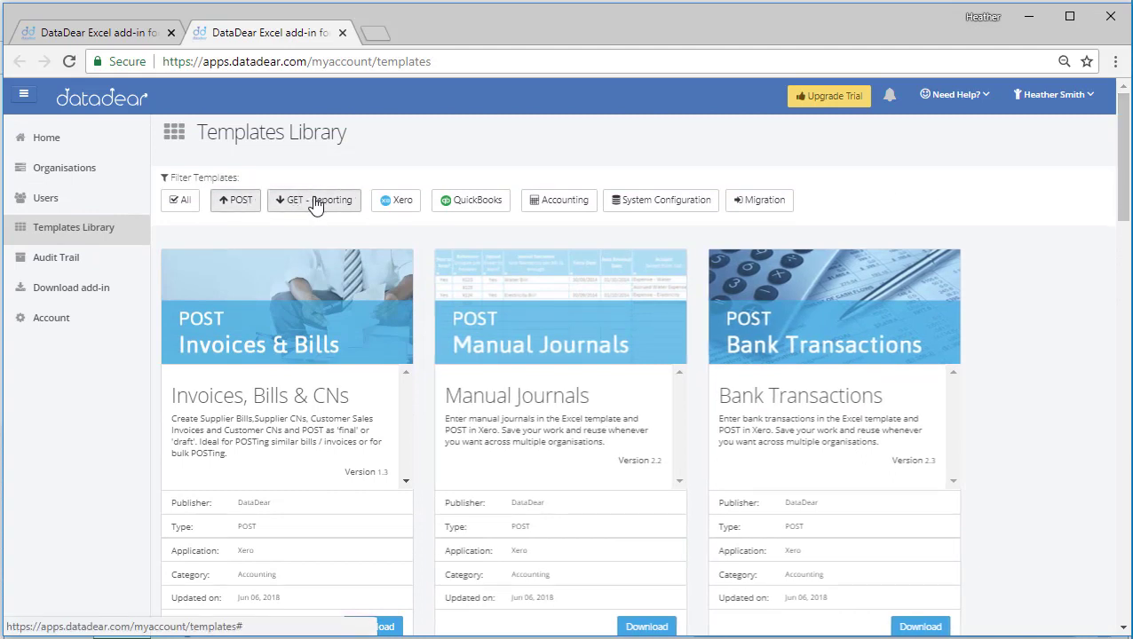
left_click(177, 203)
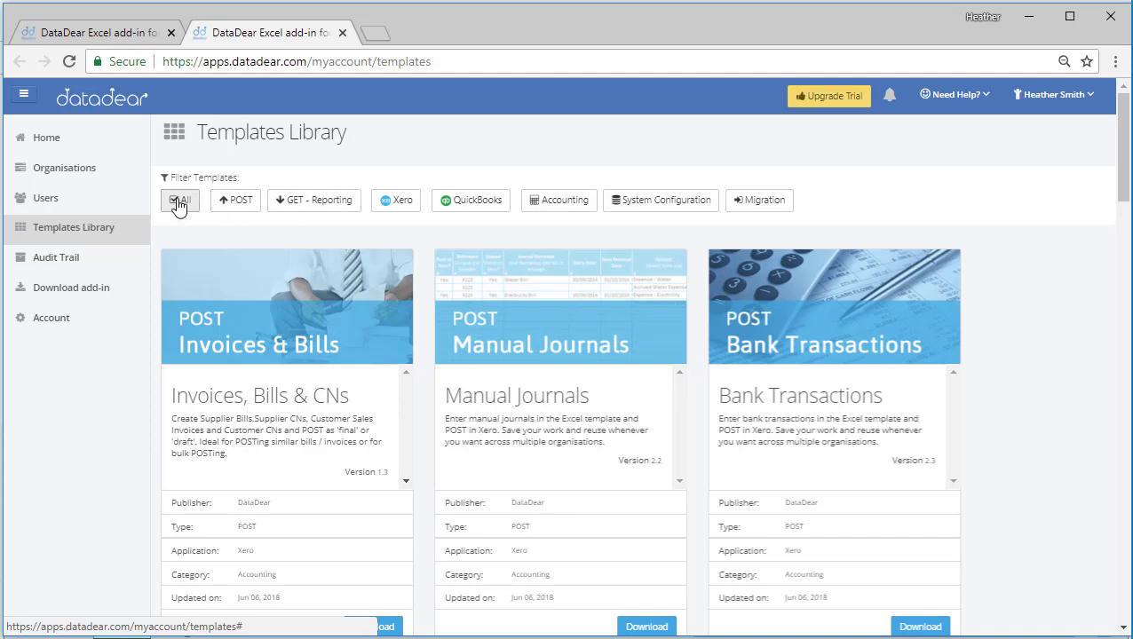
left_click(238, 204)
left_click(323, 204)
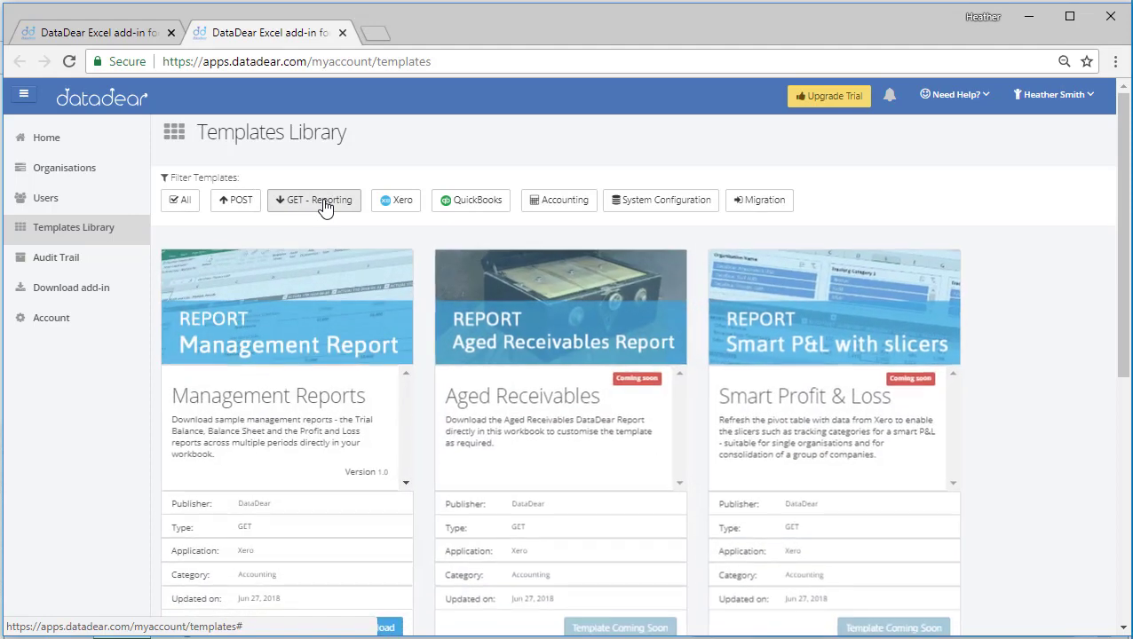
Filter the templates by Xero, QuickBooks, Accounting and System Configuration in turn to compare what each offers
left_click(393, 204)
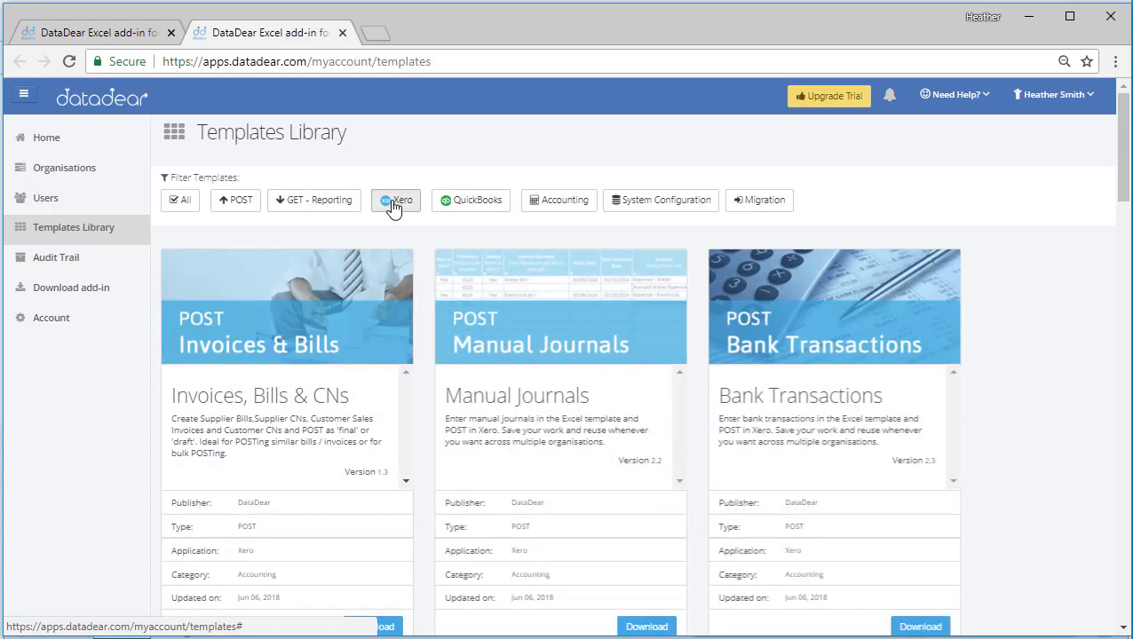
left_click(465, 207)
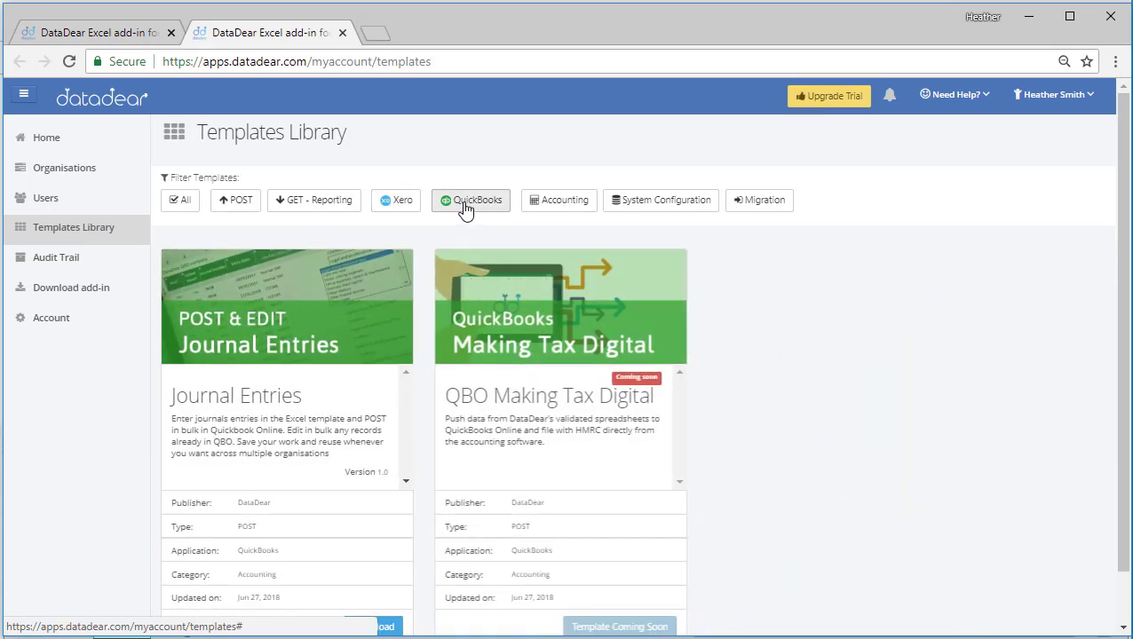
left_click(537, 207)
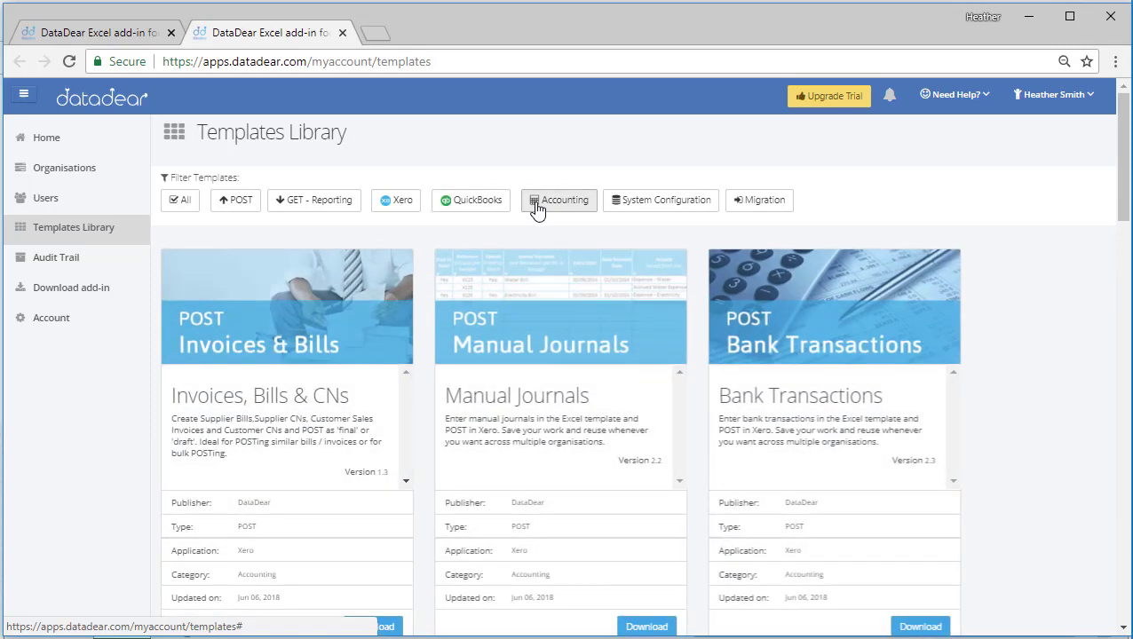
left_click(667, 204)
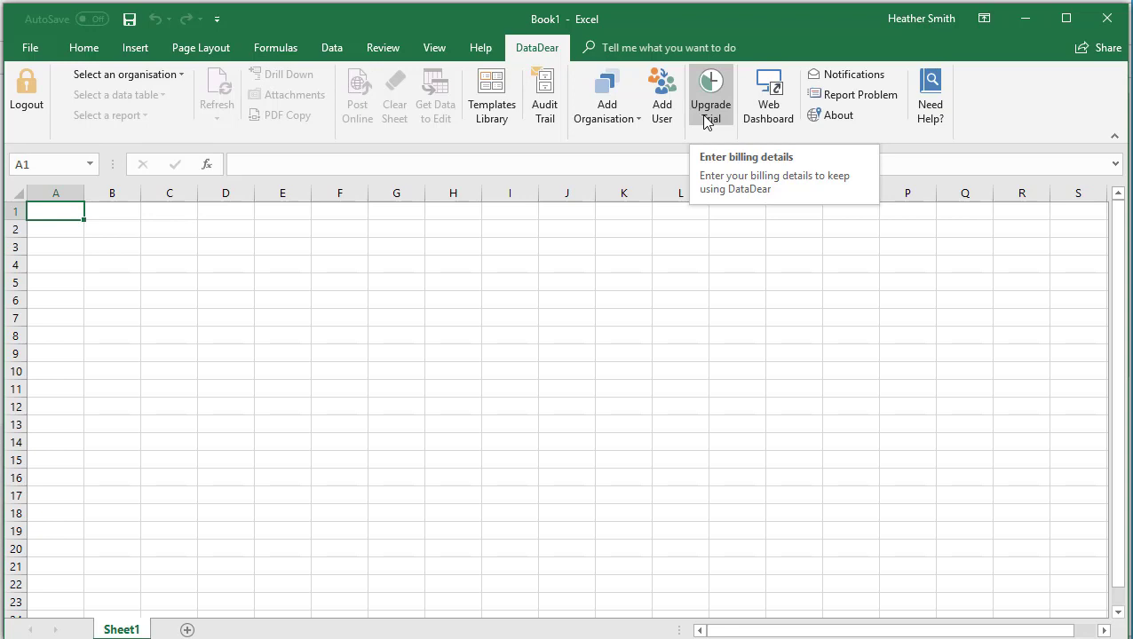
Switch to Excel, open DataDear's web dashboard and Notifications page from the add-in, and return to the workbook for the web dashboard
left_click(771, 104)
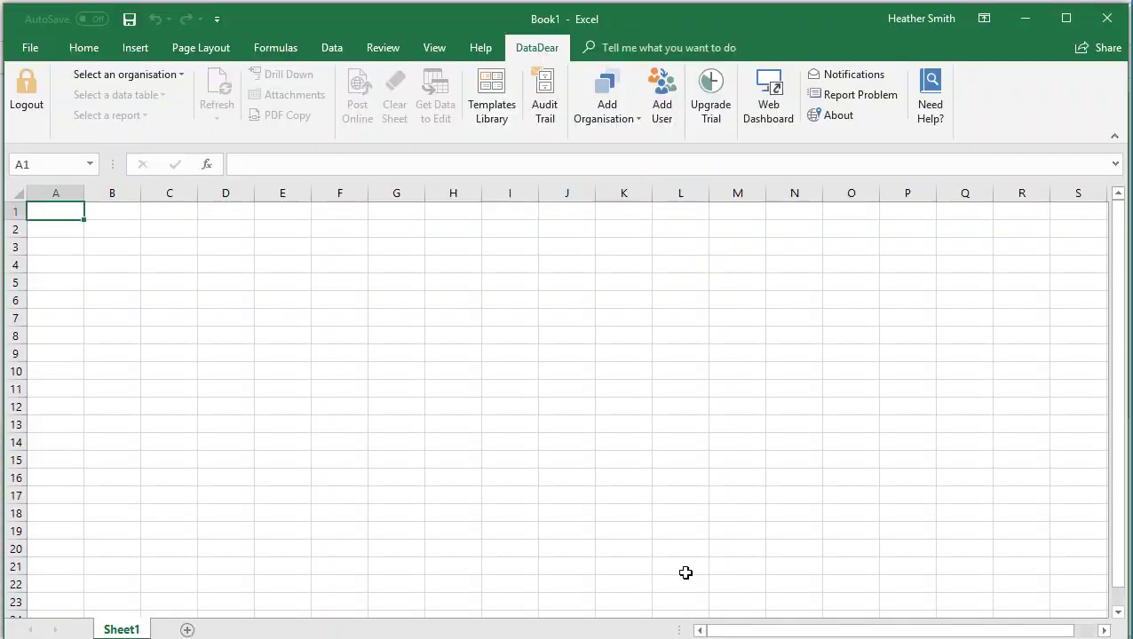
left_click(857, 76)
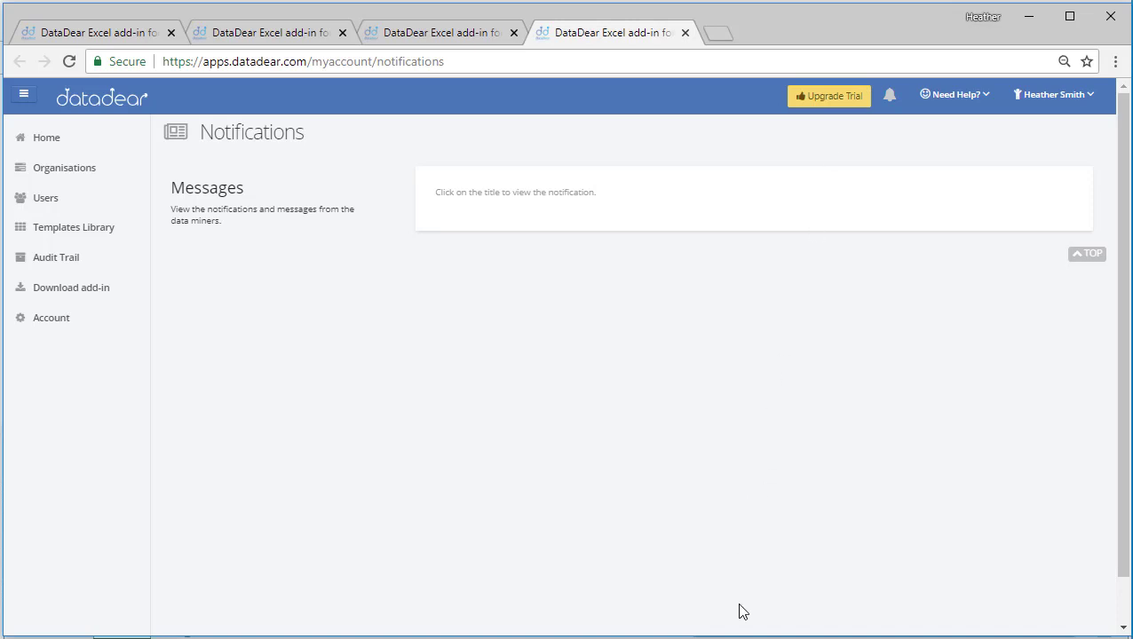
key("alt+Tab")
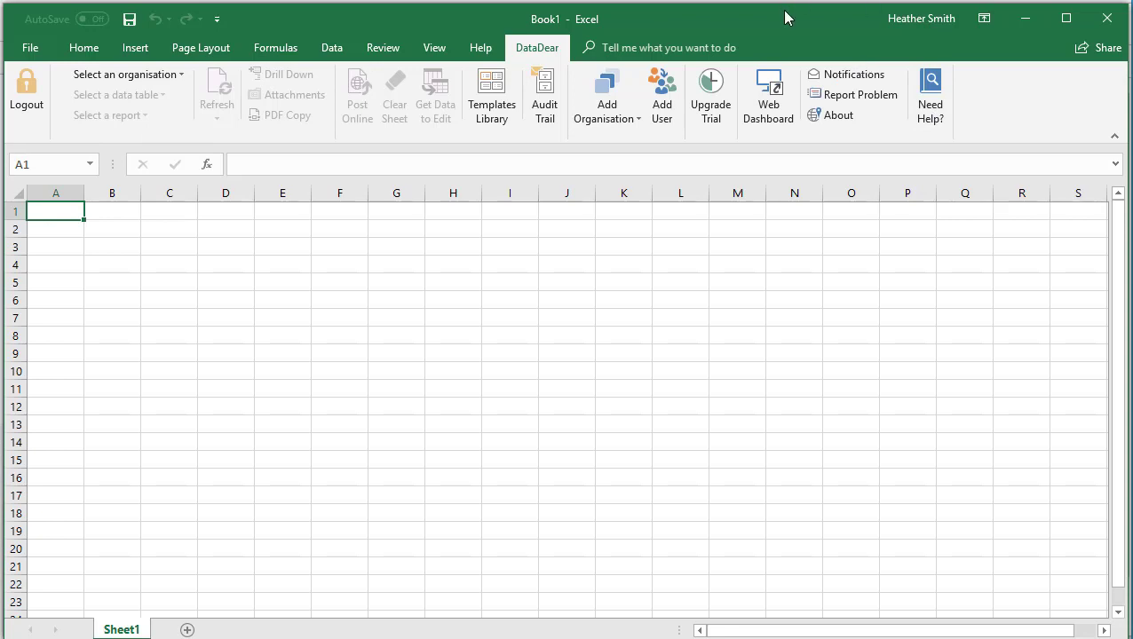
left_click(779, 80)
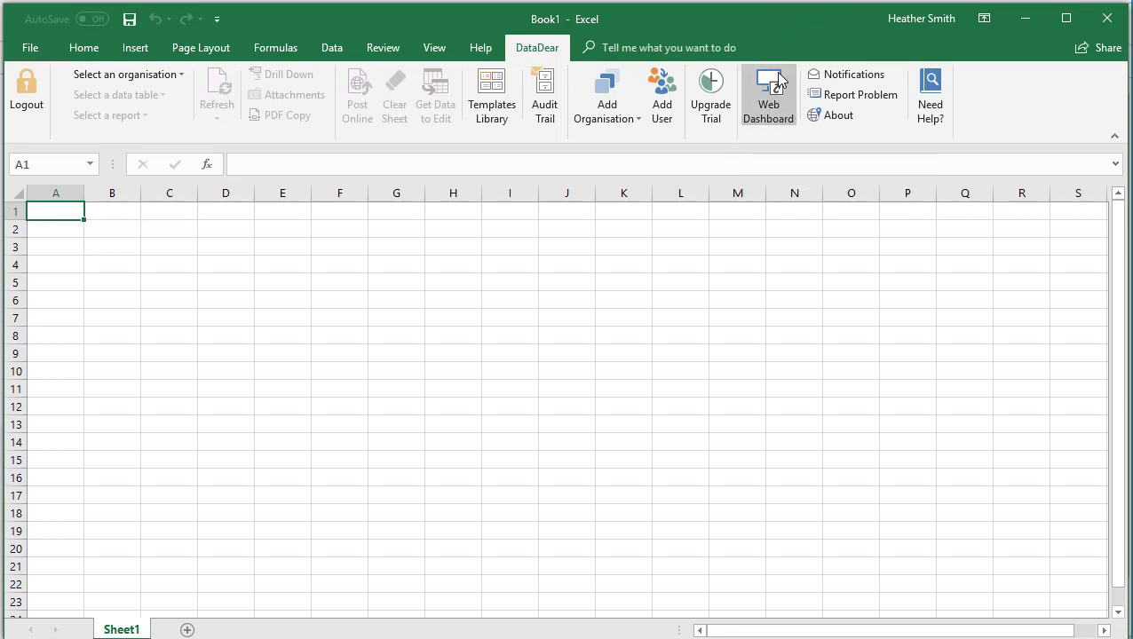